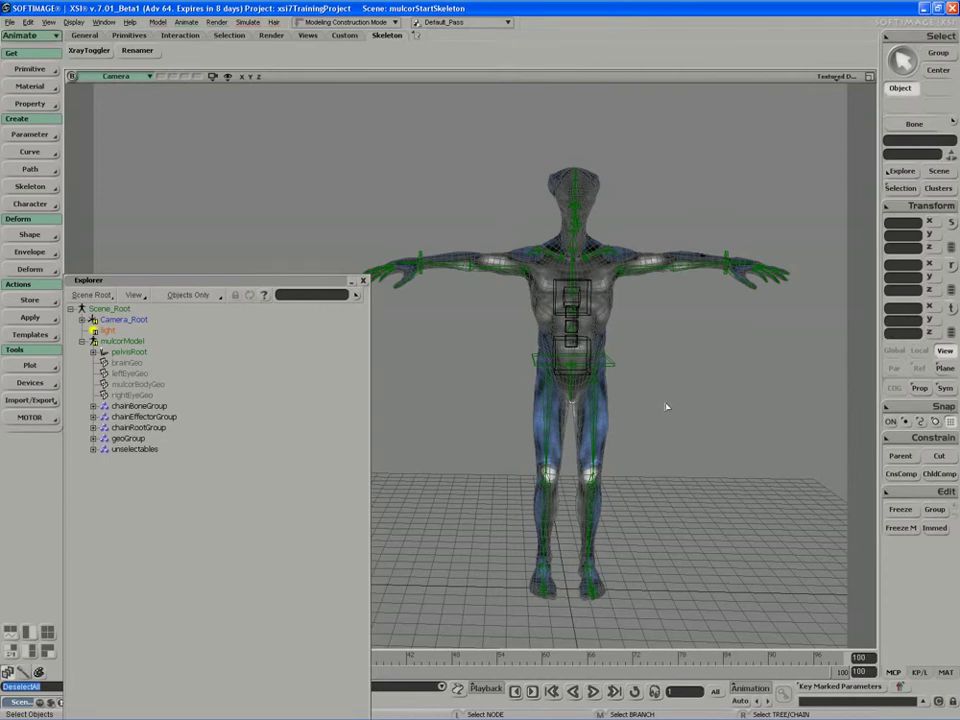
# Select the mulcorModel node in the Explorer hierarchy
pyautogui.moveTo(326, 287); pyautogui.dragTo(340, 301)
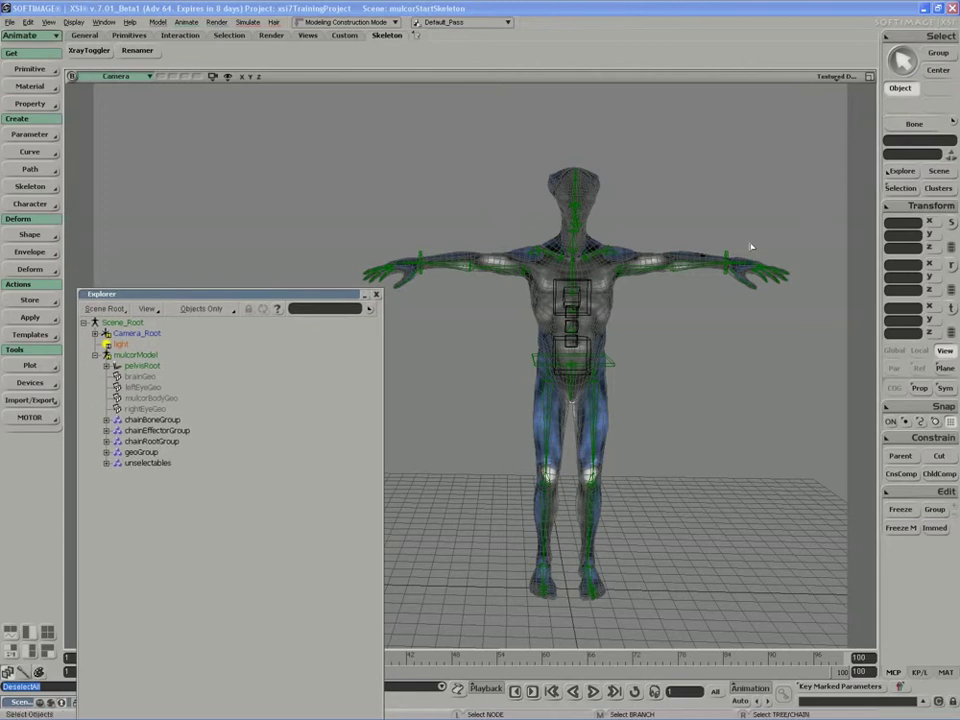
pyautogui.press('s')
pyautogui.moveTo(652, 373)
pyautogui.mouseDown()
pyautogui.moveTo(659, 360)
pyautogui.moveTo(665, 367)
pyautogui.mouseUp()
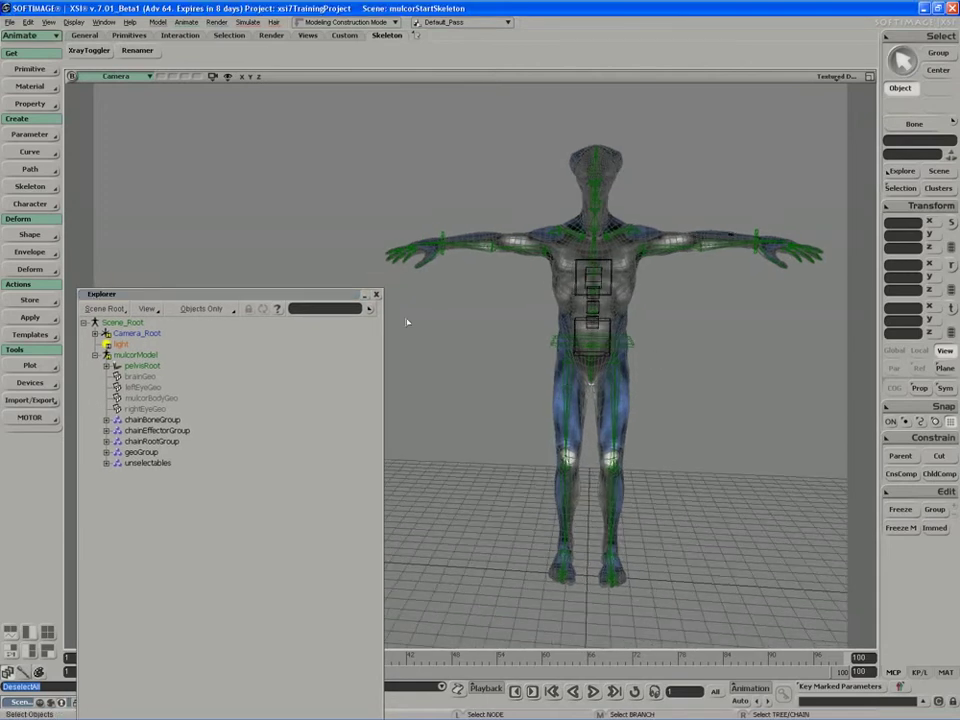
pyautogui.moveTo(345, 300); pyautogui.dragTo(335, 282)
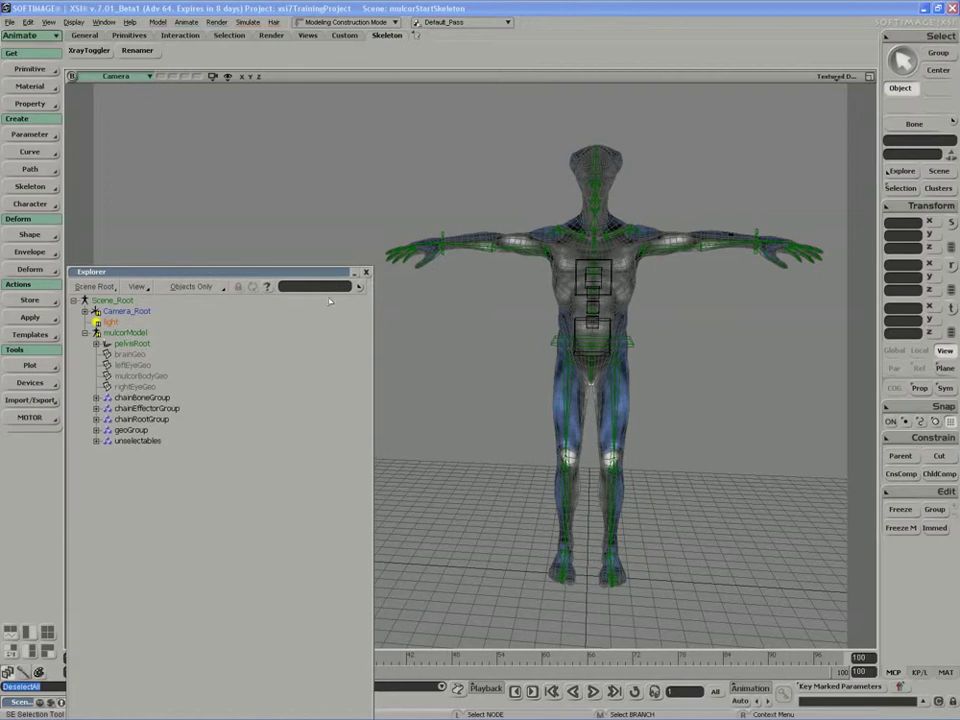
pyautogui.click(127, 332)
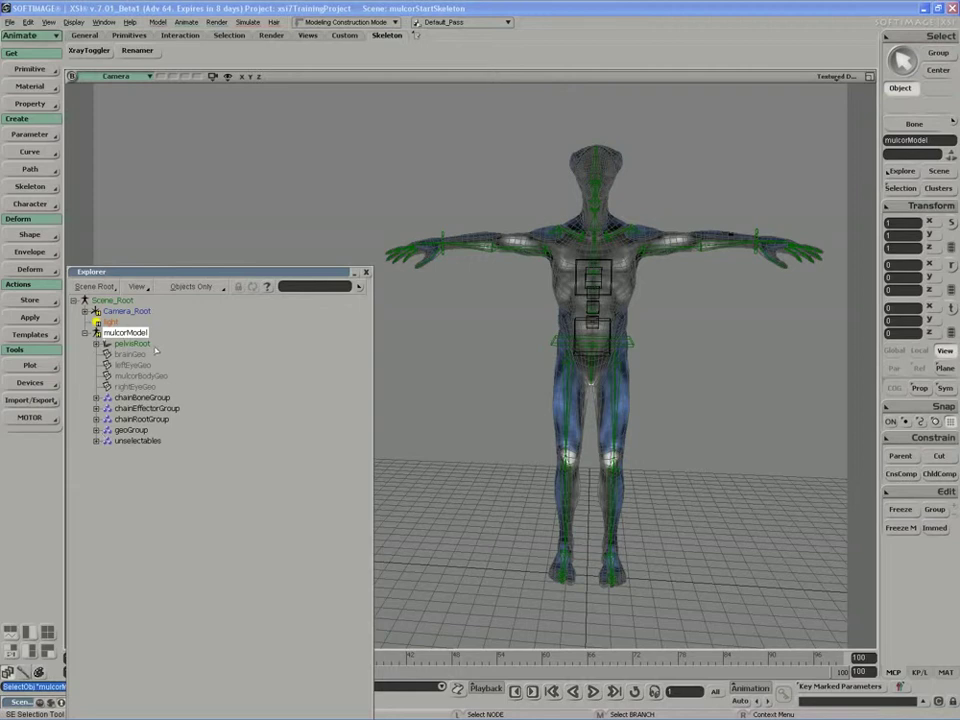
# Set the Explorer filter to All + Animatable Params and move the Explorer higher
pyautogui.click(184, 288)
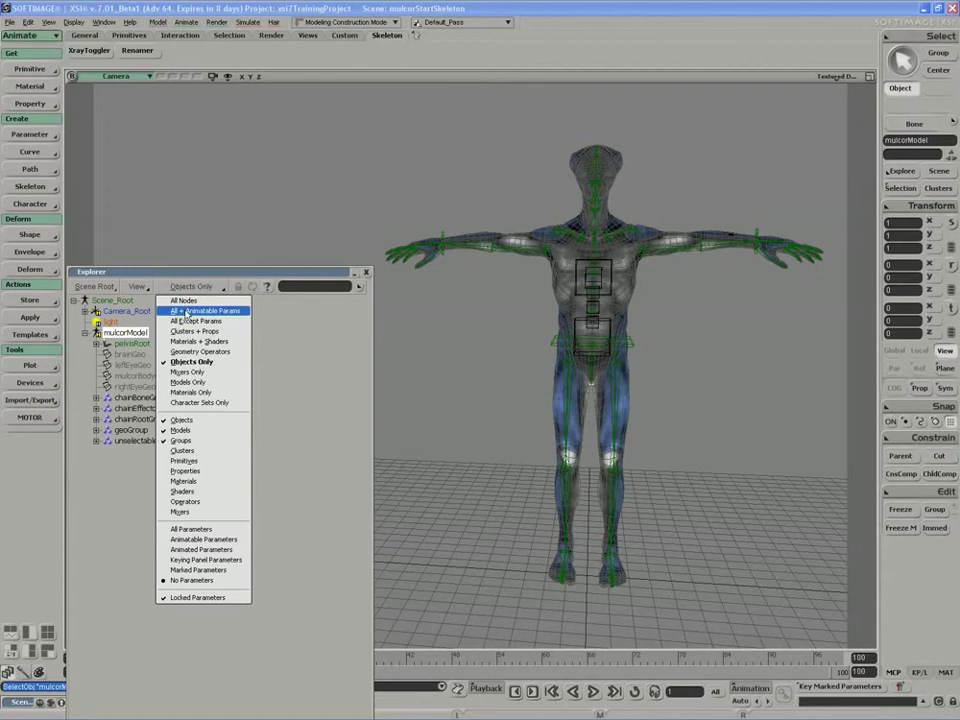
pyautogui.click(222, 317)
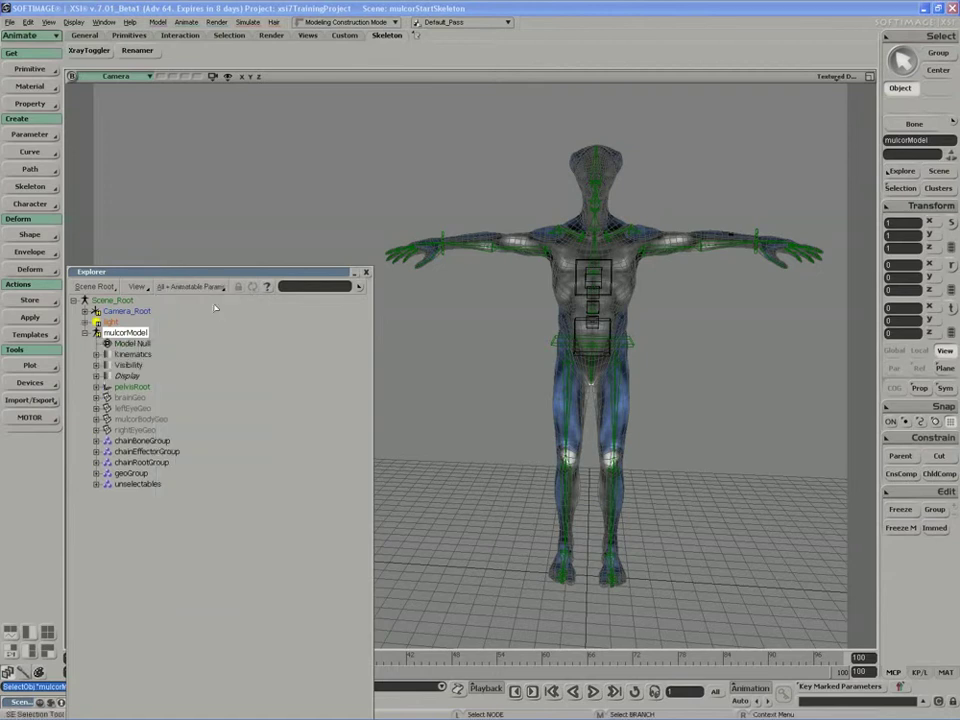
pyautogui.moveTo(197, 277); pyautogui.dragTo(201, 186)
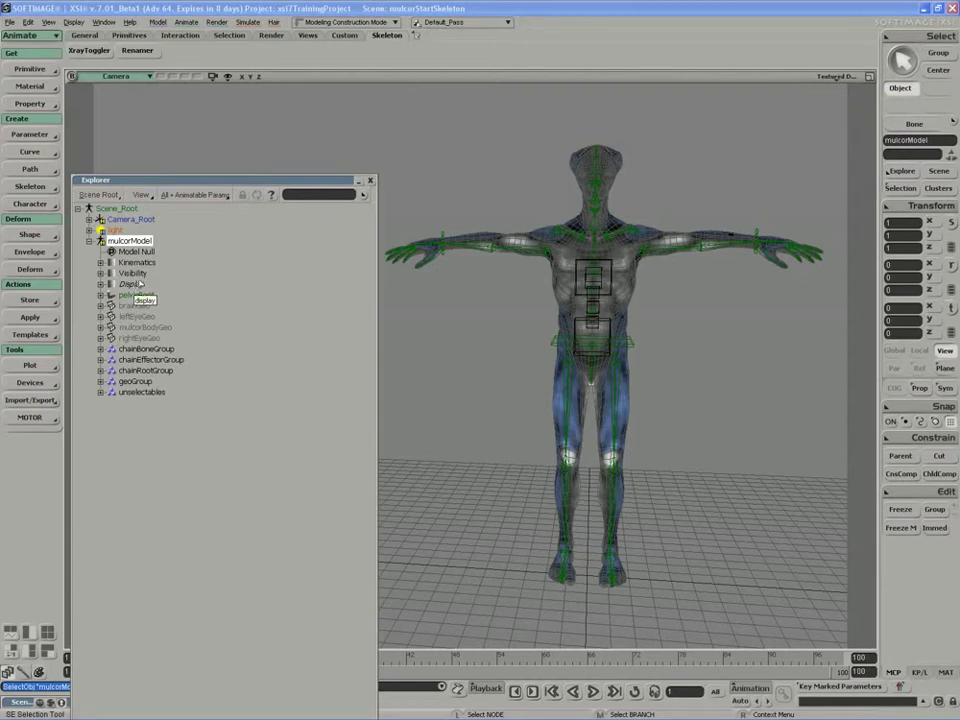
pyautogui.moveTo(160, 186); pyautogui.dragTo(160, 162)
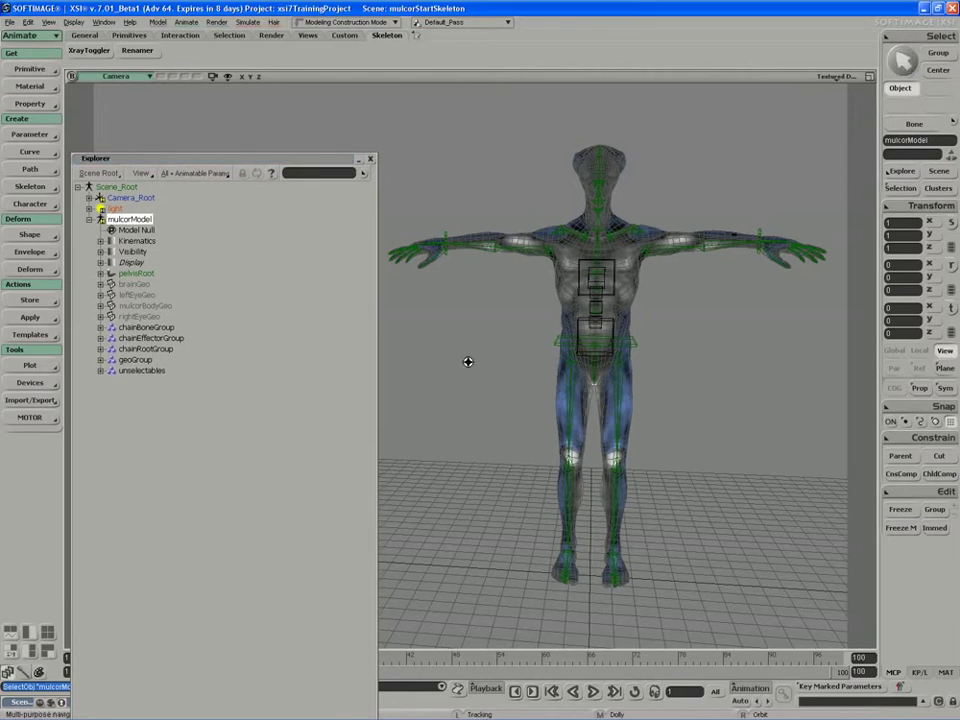
pyautogui.moveTo(467, 361); pyautogui.dragTo(442, 388, button='middle')
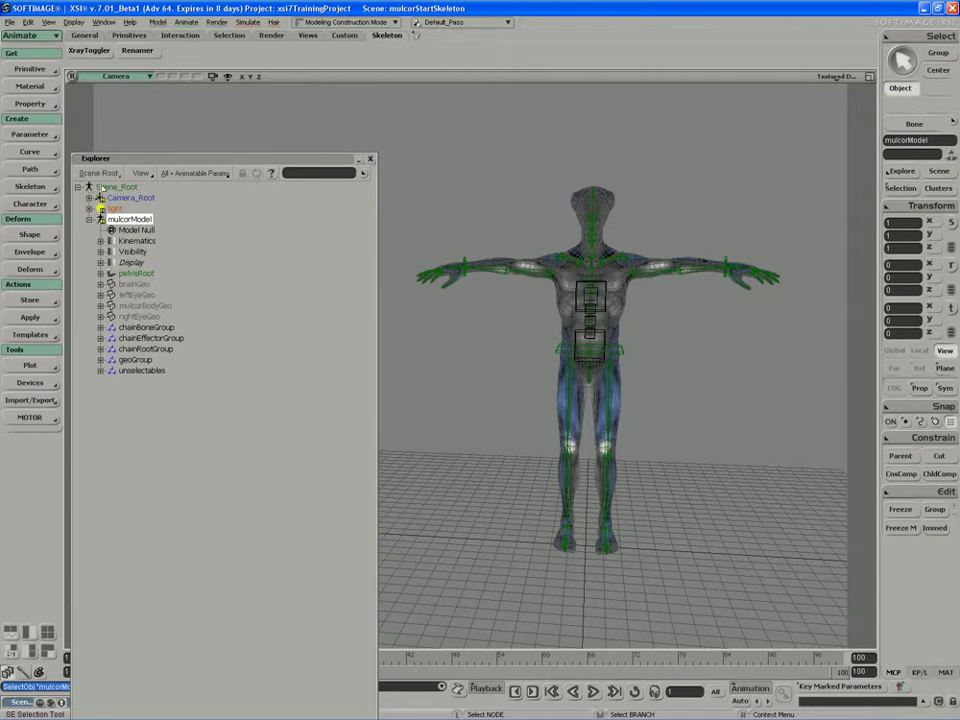
pyautogui.moveTo(143, 163); pyautogui.dragTo(149, 127)
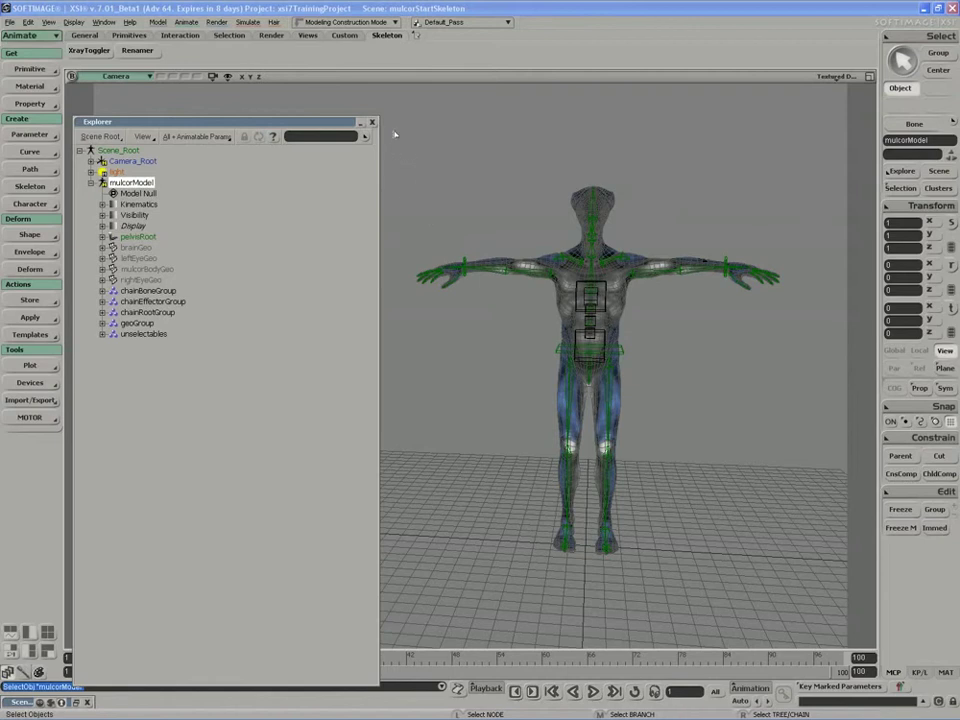
# Box-select all 70 skeleton elements, then bring up the template command list
pyautogui.moveTo(394, 131); pyautogui.dragTo(828, 576)
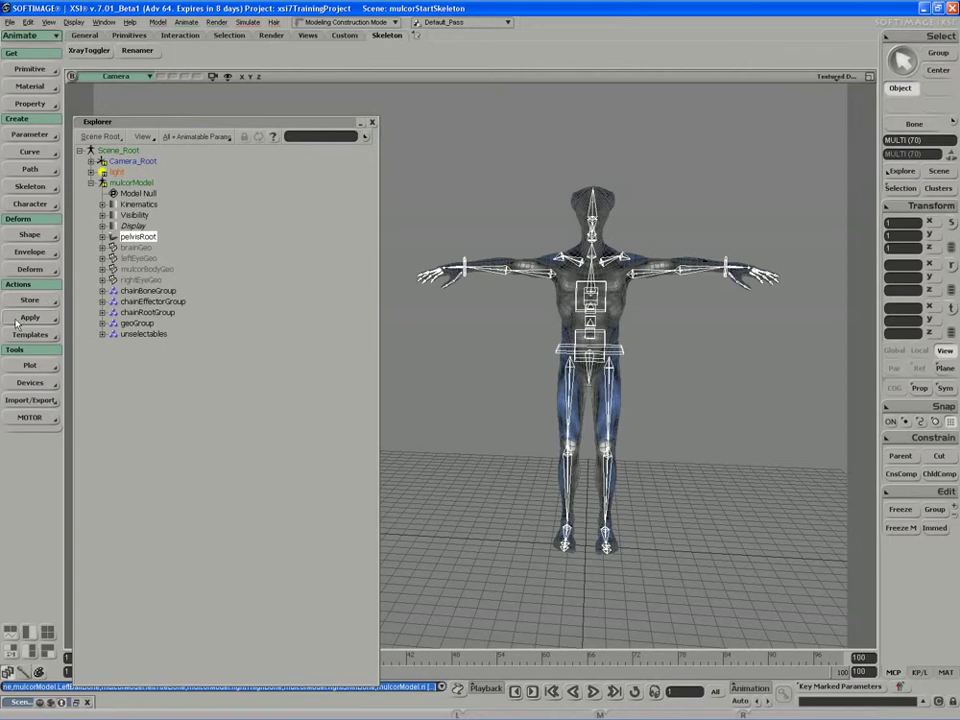
pyautogui.click(28, 335)
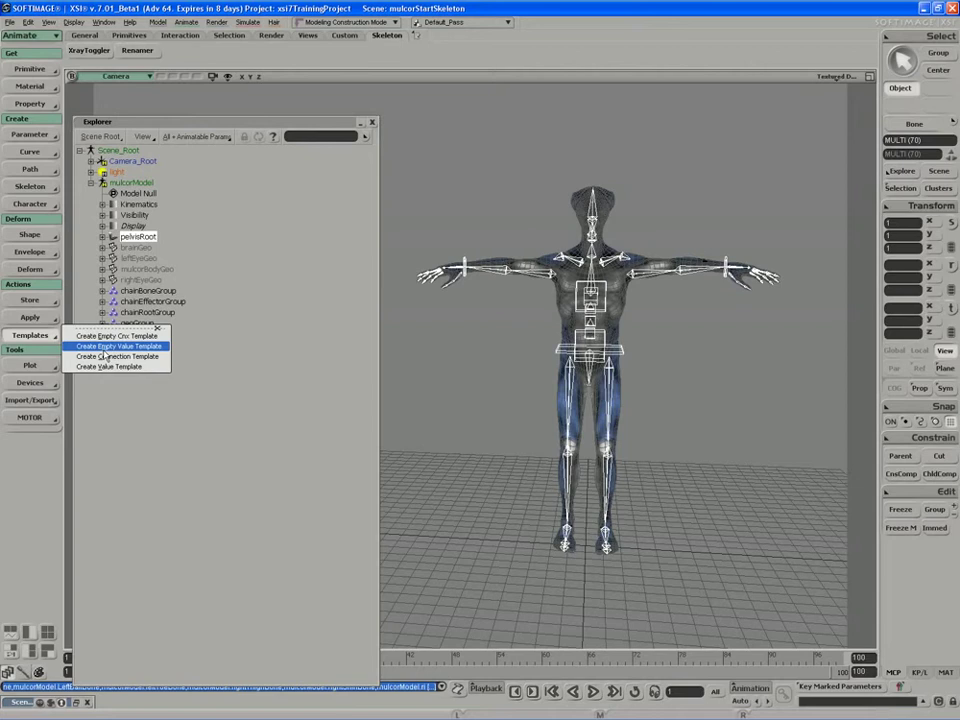
# Choose Store > Keyable Parameters - Current Values to get the Store Action dialog
pyautogui.click(38, 300)
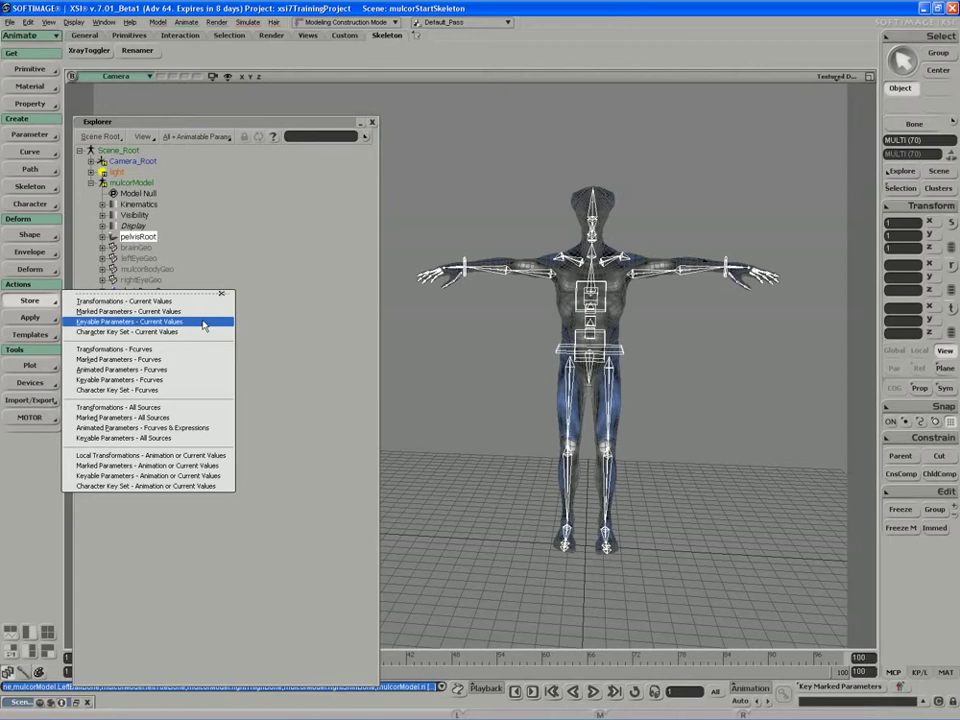
pyautogui.click(203, 326)
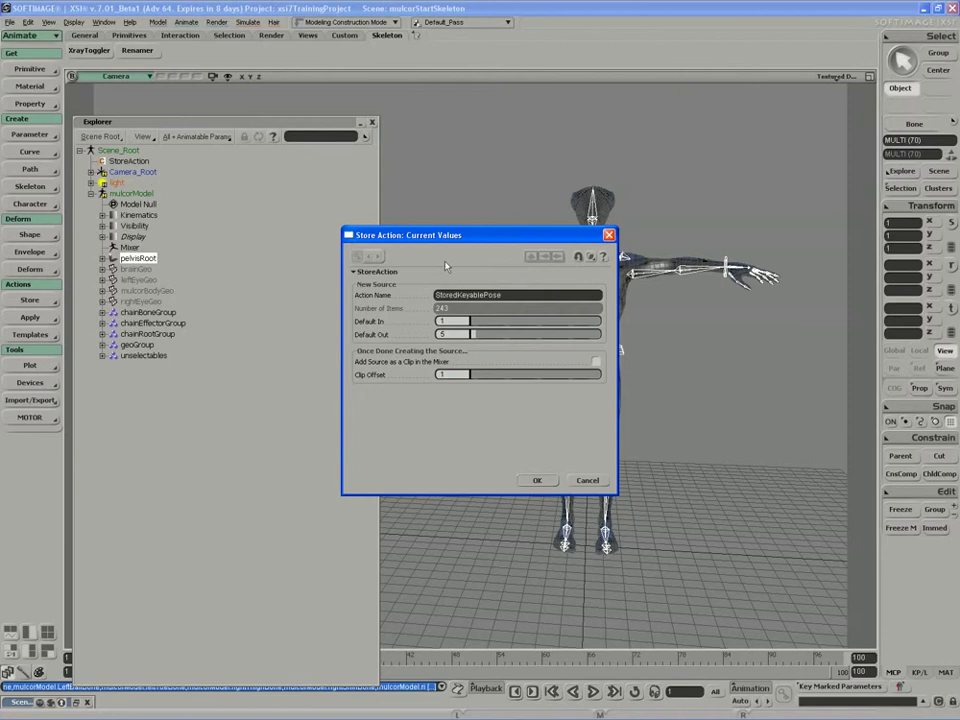
# Name the stored action preEnvelopeRestPose in the Store Action dialog
pyautogui.moveTo(423, 240); pyautogui.dragTo(329, 245)
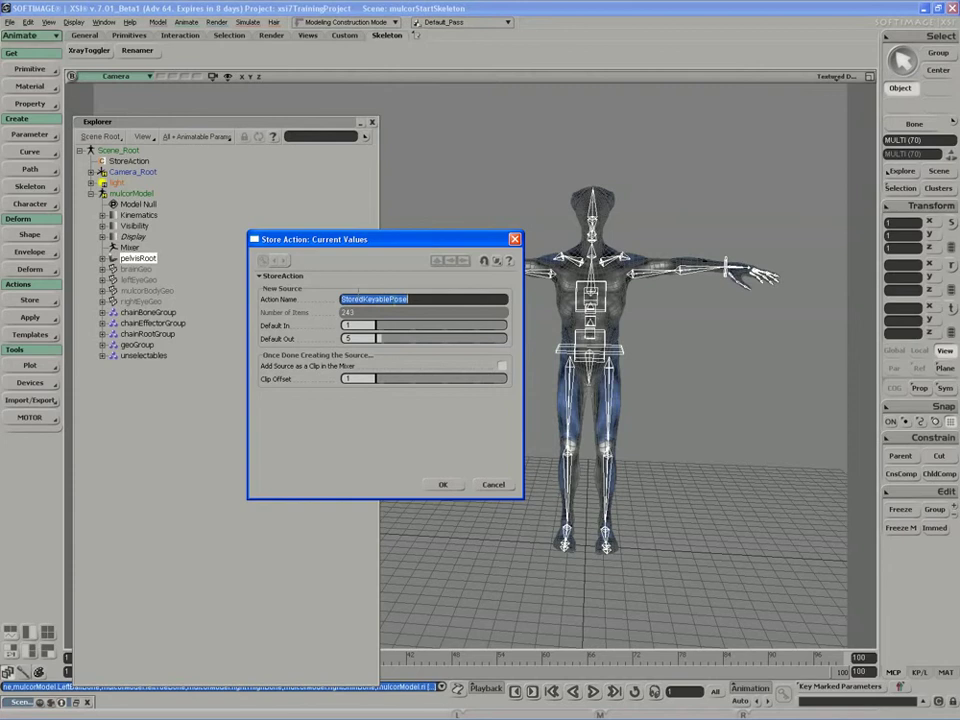
pyautogui.write('preEnvelope')
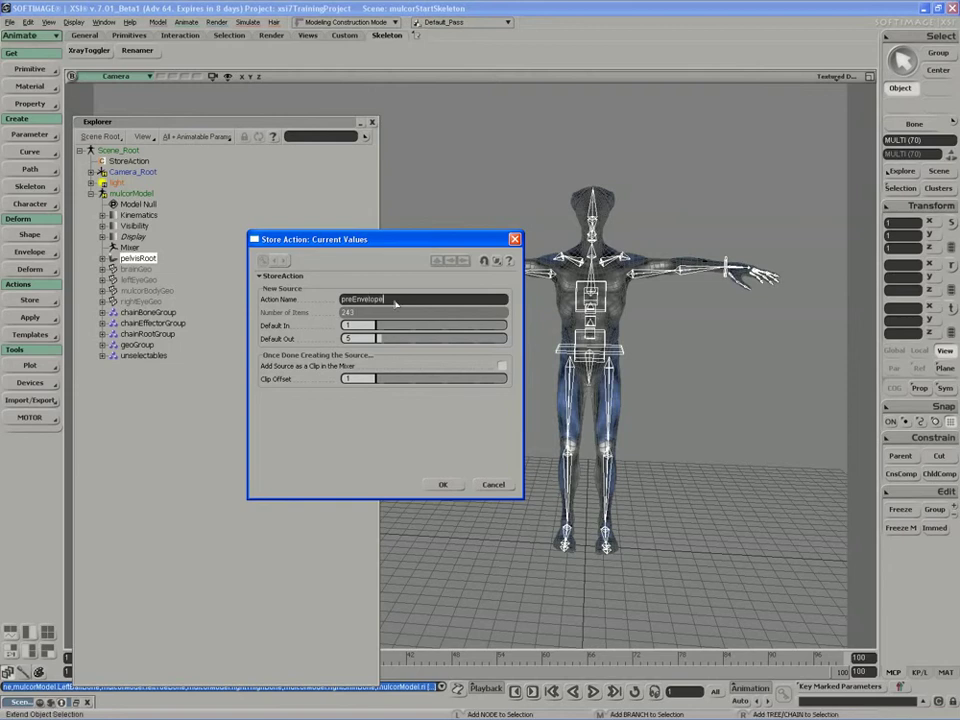
pyautogui.write('RestPos')
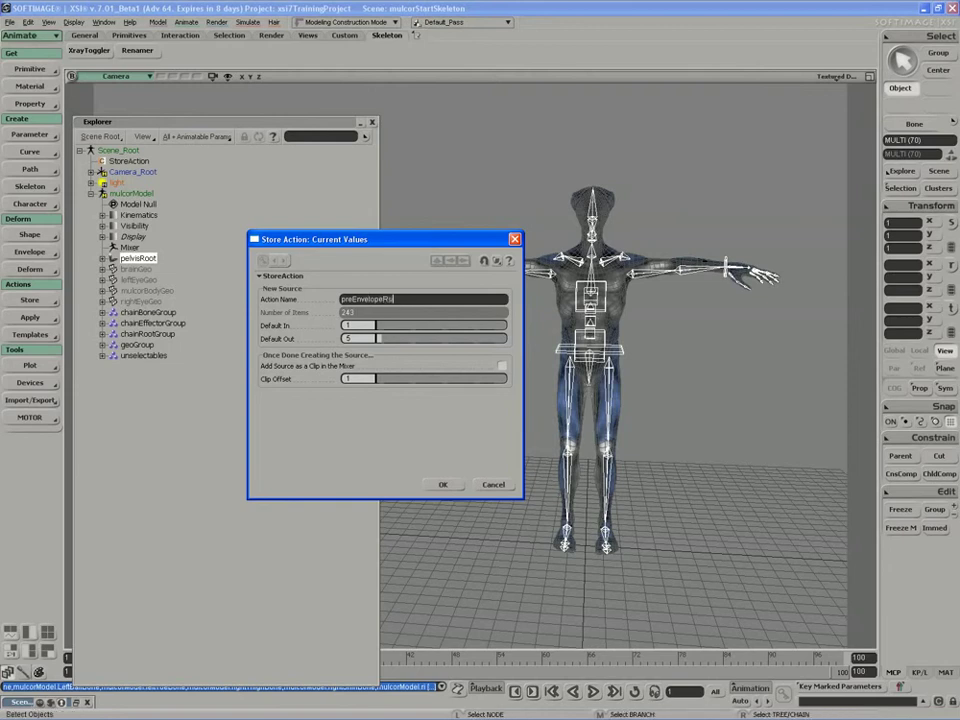
pyautogui.write('e')
pyautogui.click(444, 485)
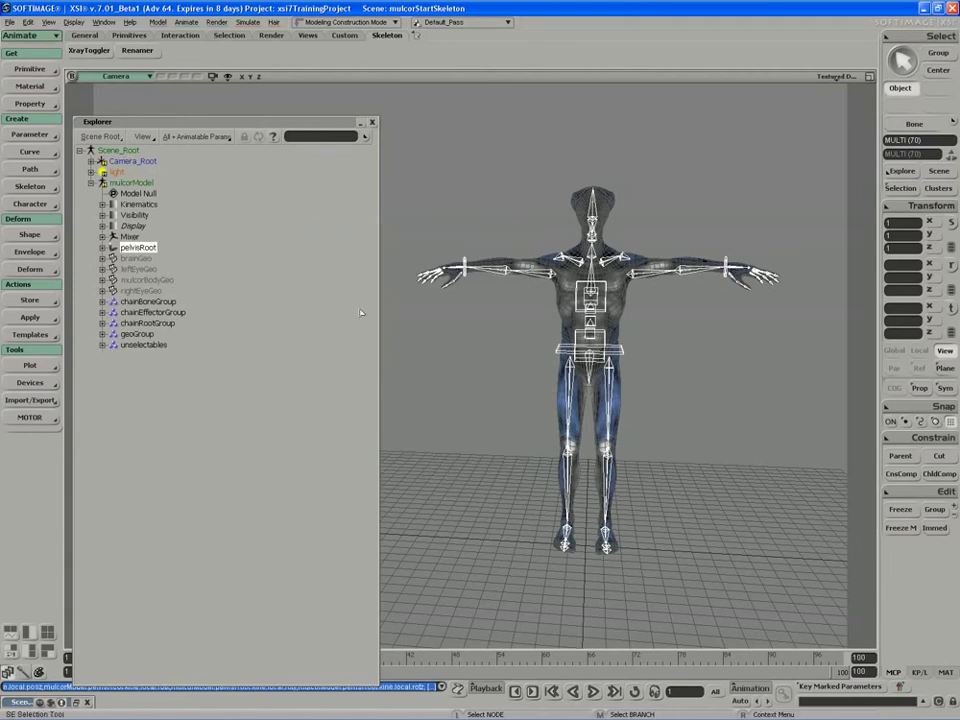
pyautogui.click(102, 247)
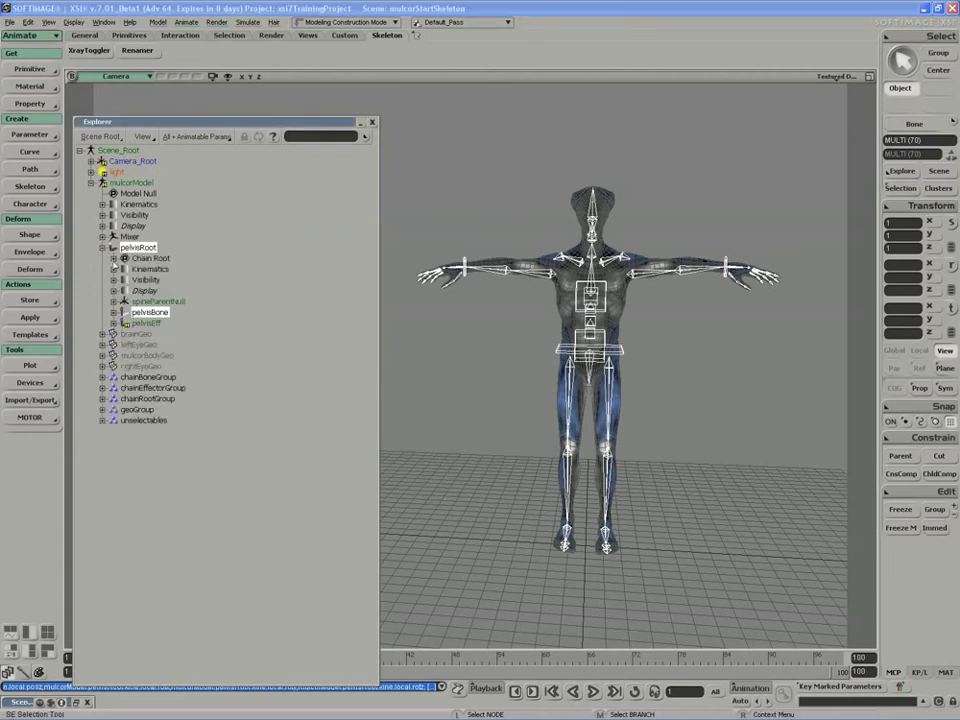
pyautogui.click(102, 247)
pyautogui.click(102, 236)
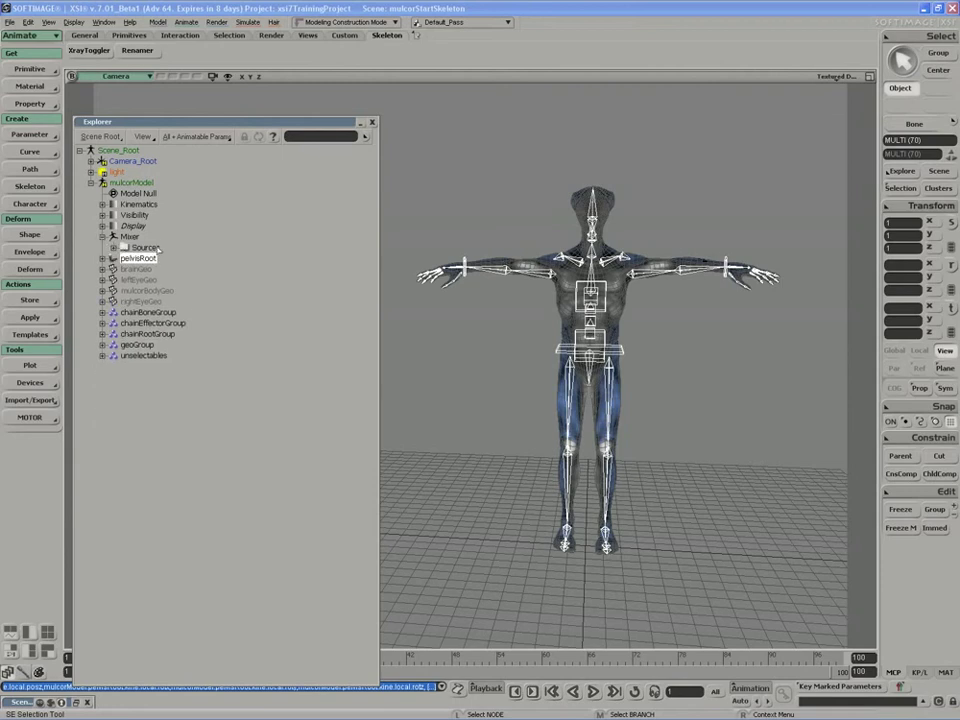
pyautogui.click(113, 247)
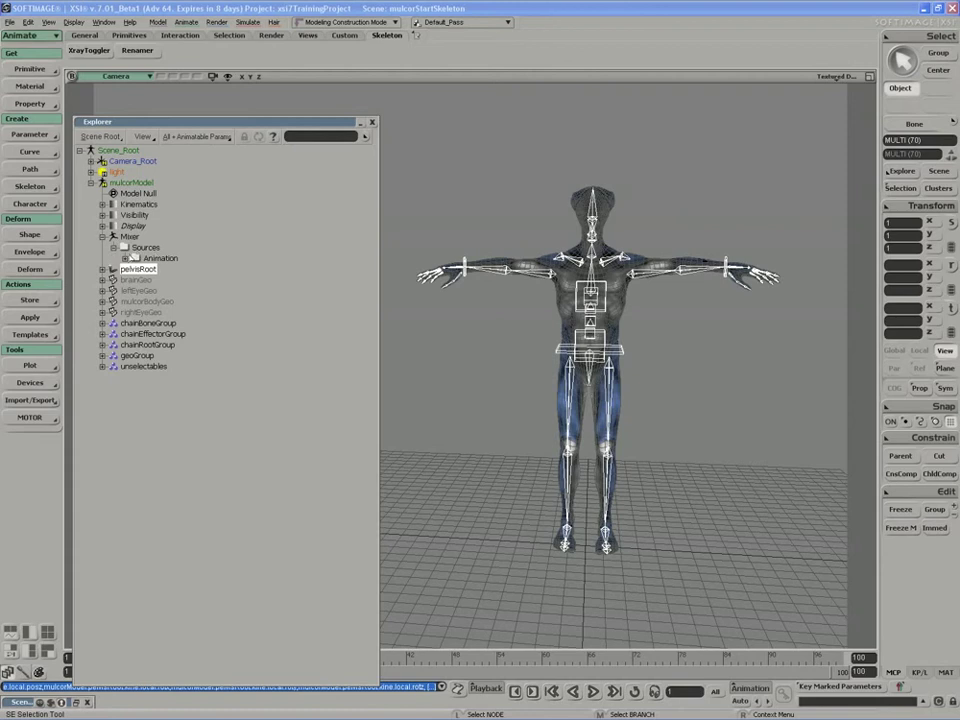
pyautogui.click(124, 258)
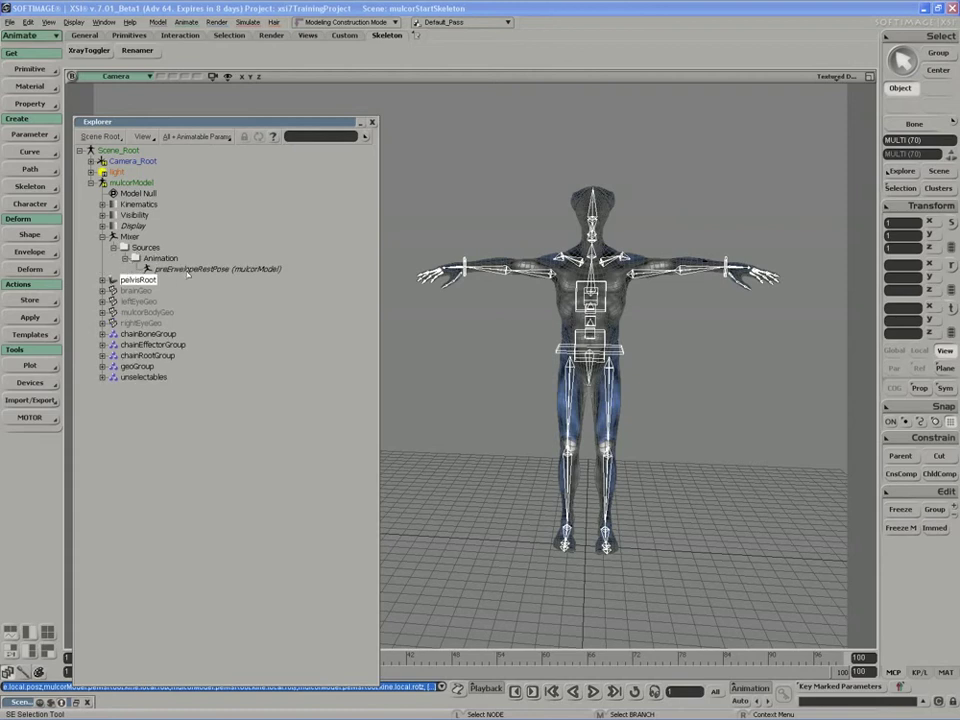
pyautogui.click(428, 377)
pyautogui.click(228, 270)
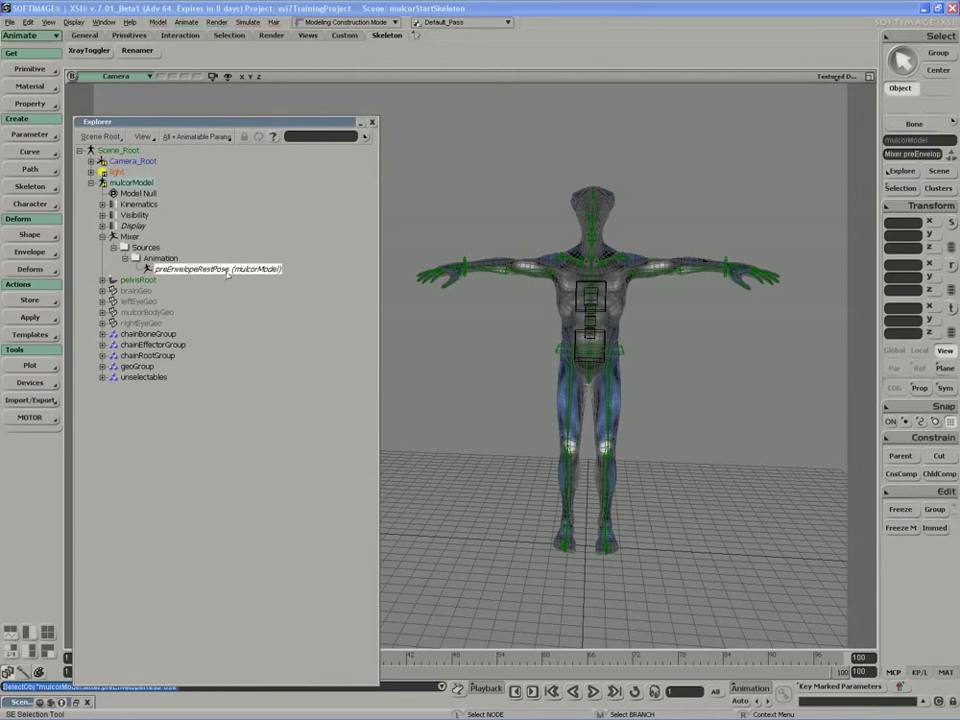
pyautogui.click(30, 317)
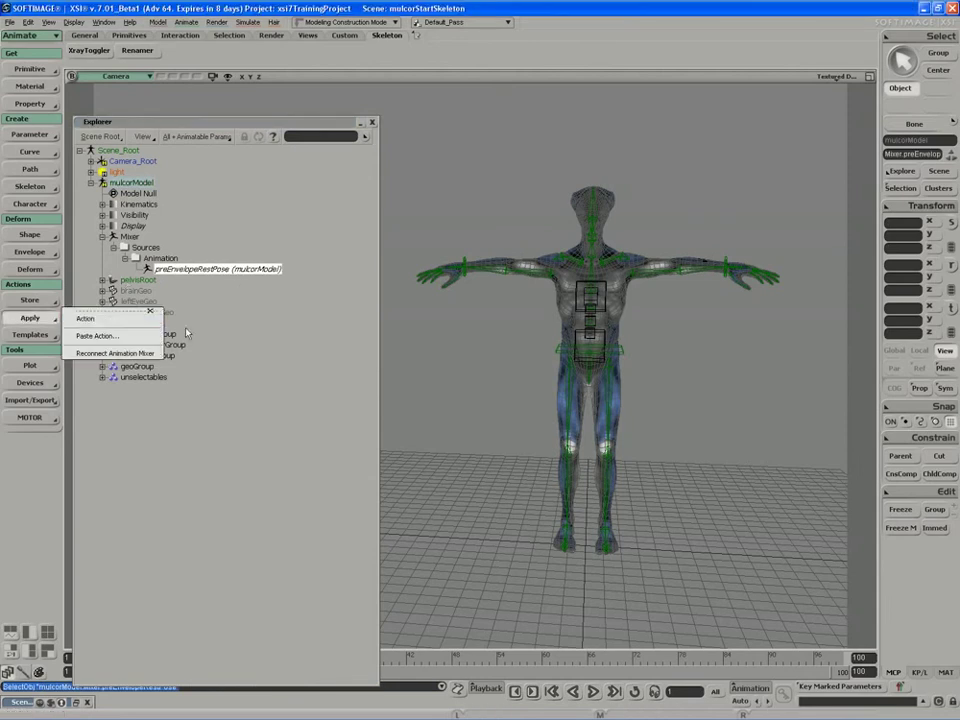
pyautogui.click(266, 323)
pyautogui.click(632, 298)
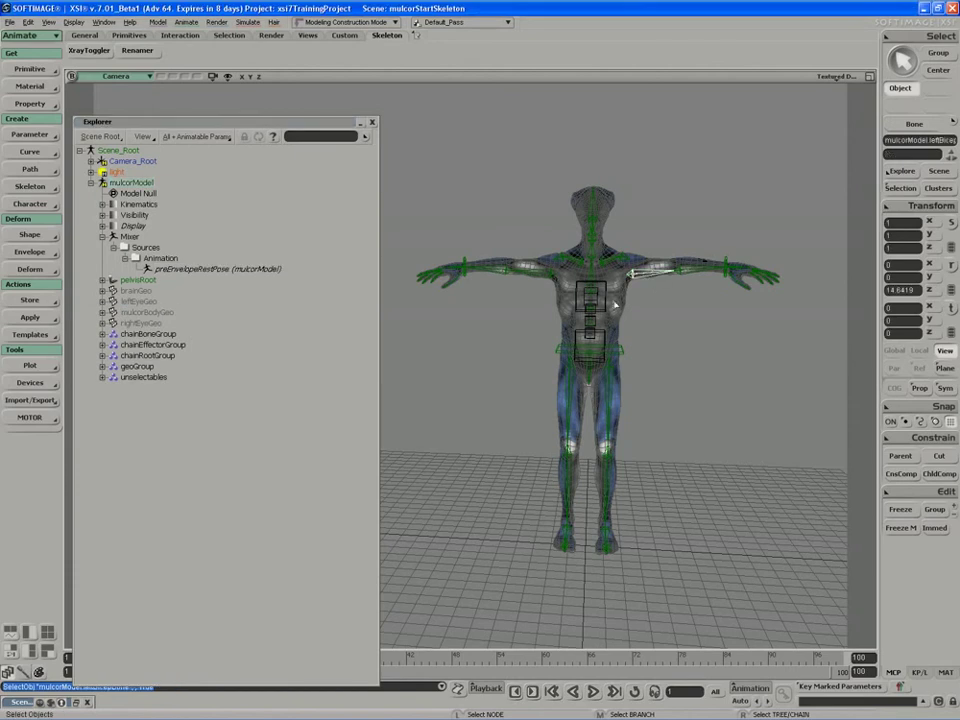
pyautogui.click(897, 265)
pyautogui.click(903, 290)
pyautogui.click(738, 345)
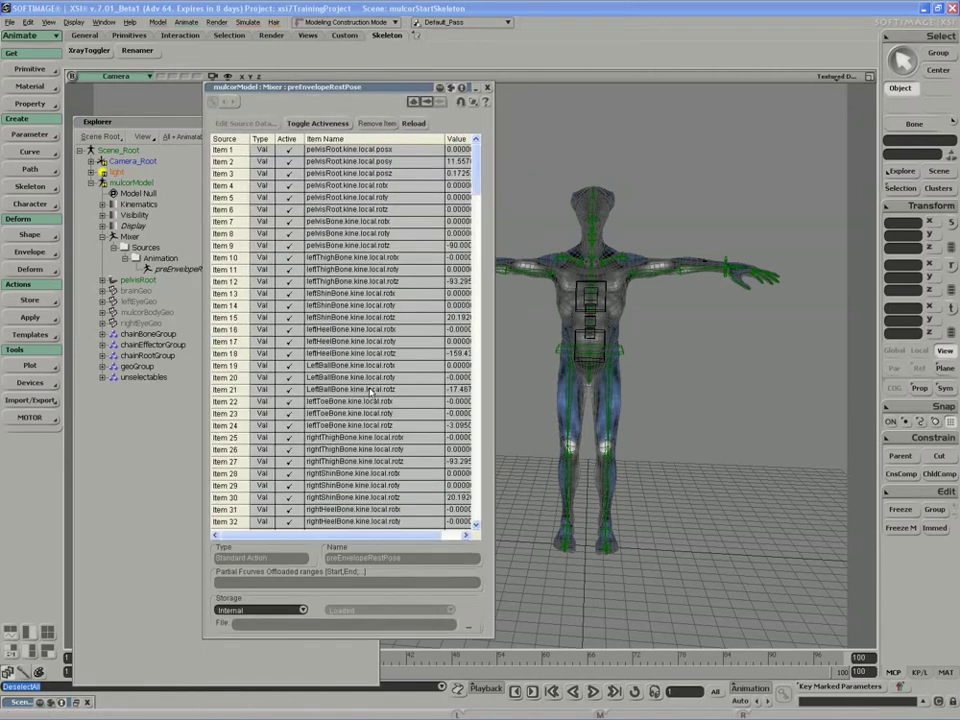
pyautogui.scroll(-1, 476, 182)
pyautogui.moveTo(476, 182); pyautogui.dragTo(436, 256)
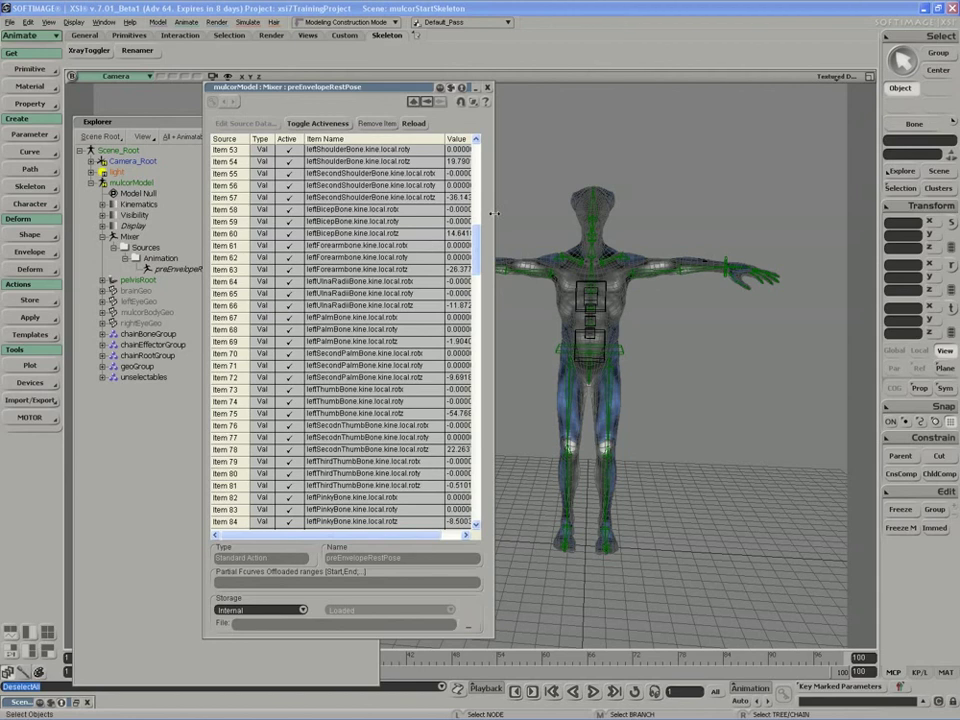
pyautogui.moveTo(491, 215); pyautogui.dragTo(571, 215)
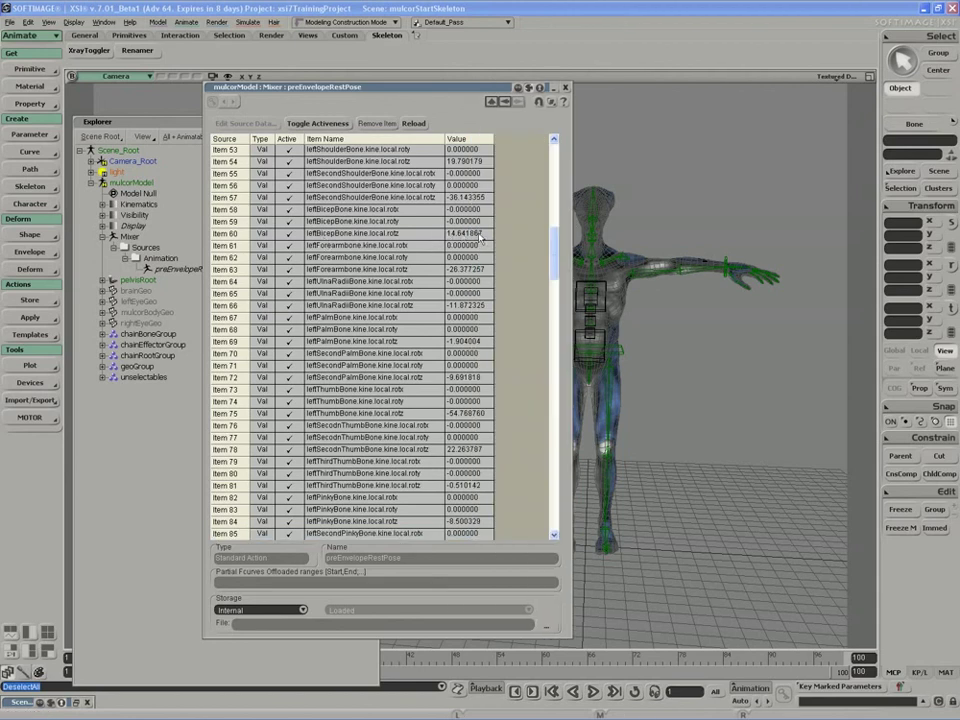
pyautogui.click(659, 290)
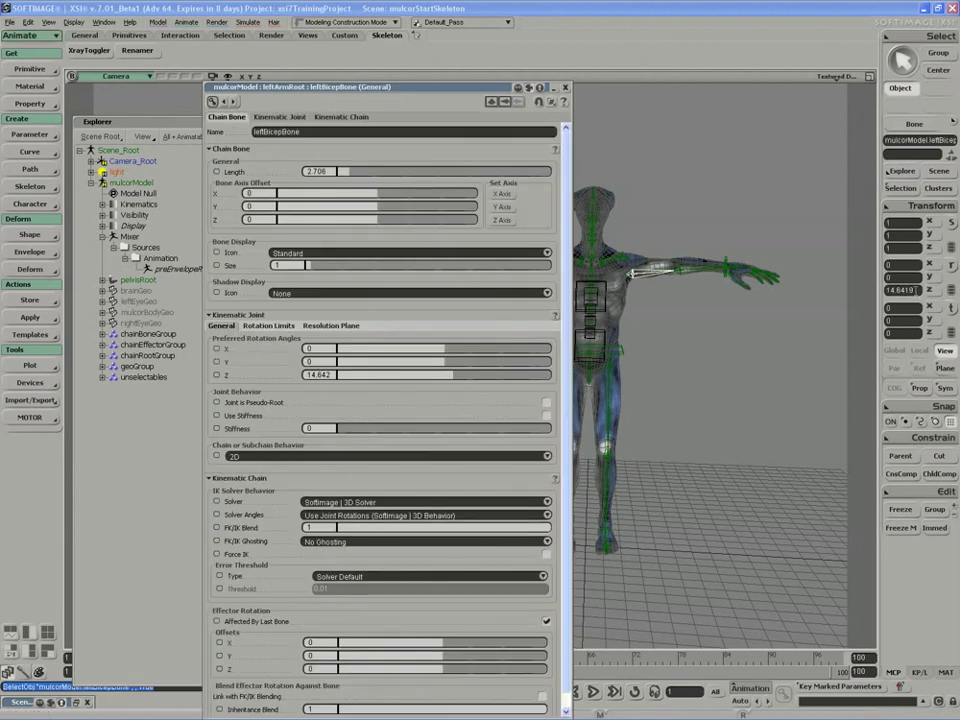
pyautogui.click(565, 88)
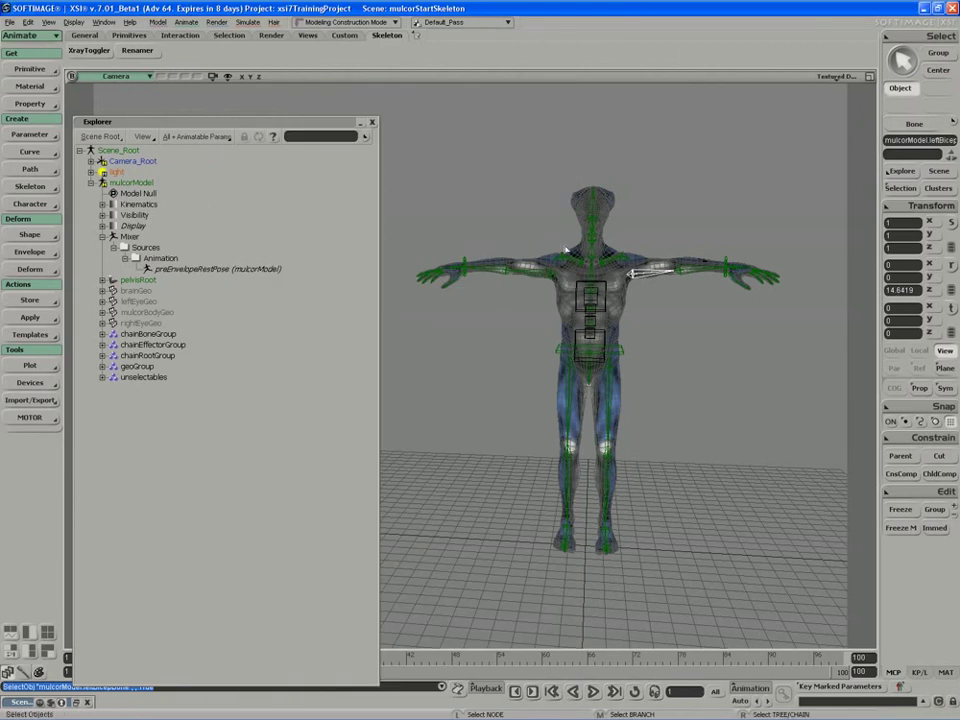
# Rotate both thigh bones out of the rest pose
pyautogui.moveTo(320, 124); pyautogui.dragTo(356, 111)
pyautogui.keyDown('shift'); pyautogui.click(570, 390); pyautogui.keyUp('shift')
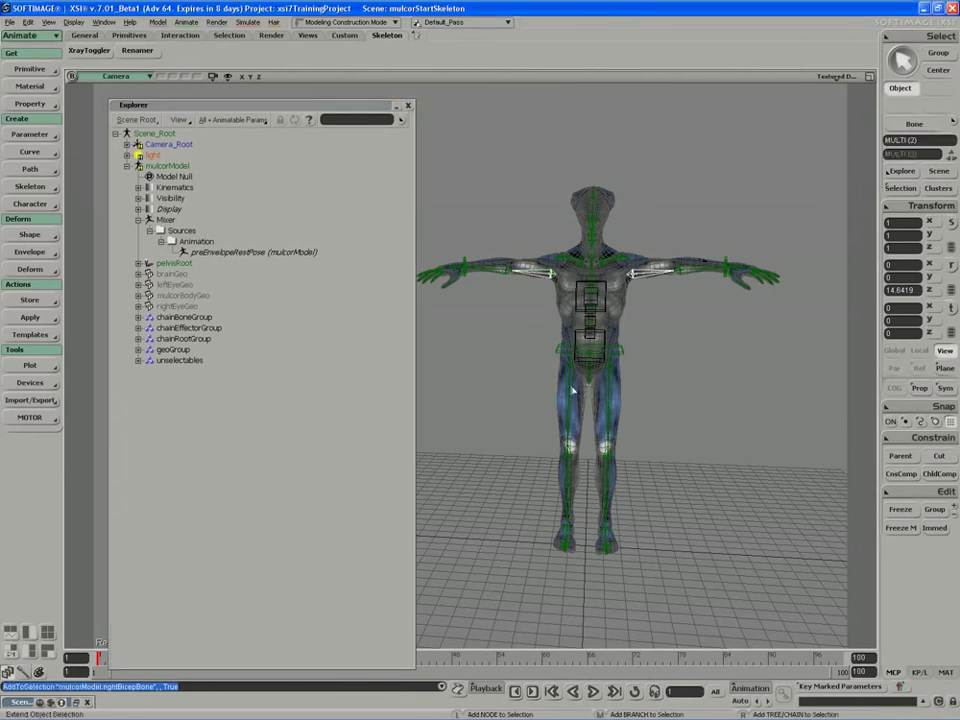
pyautogui.keyDown('shift'); pyautogui.click(609, 390); pyautogui.keyUp('shift')
pyautogui.press('c')
pyautogui.moveTo(668, 303); pyautogui.dragTo(632, 400)
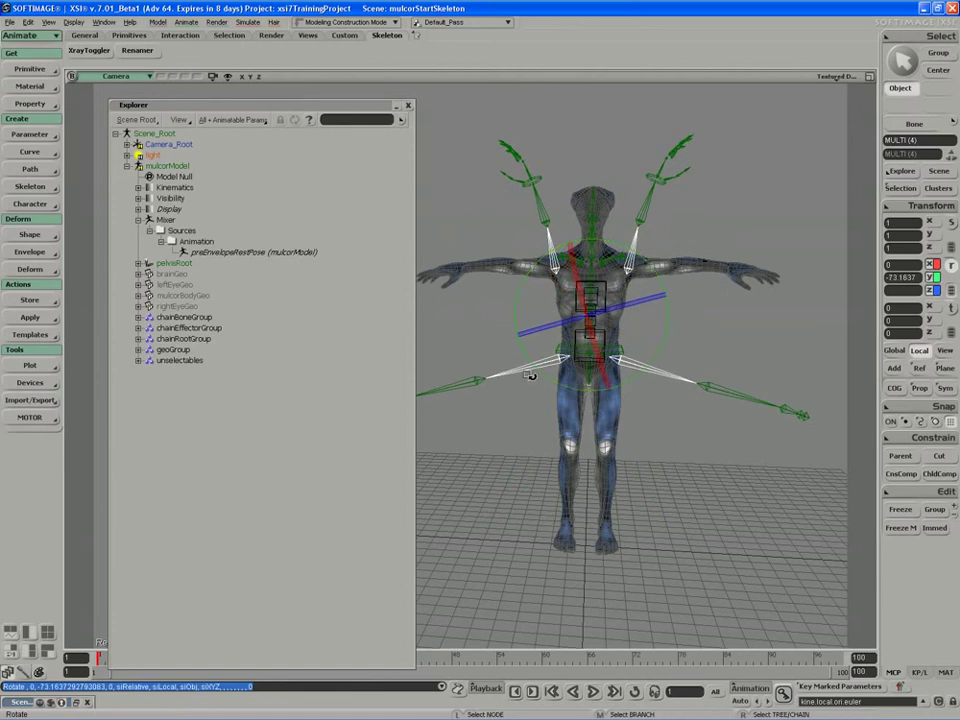
pyautogui.press('space')
# Rotate both forearm bones outward, then deselect them
pyautogui.click(655, 190)
pyautogui.keyDown('shift'); pyautogui.click(480, 170); pyautogui.keyUp('shift')
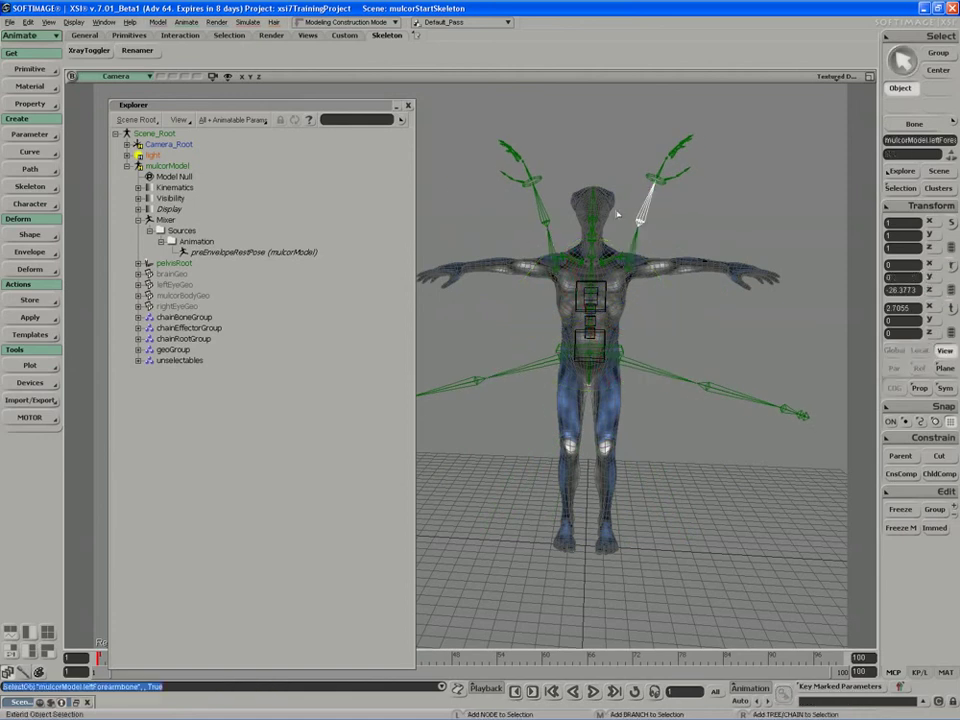
pyautogui.press('c')
pyautogui.moveTo(586, 240); pyautogui.dragTo(592, 285)
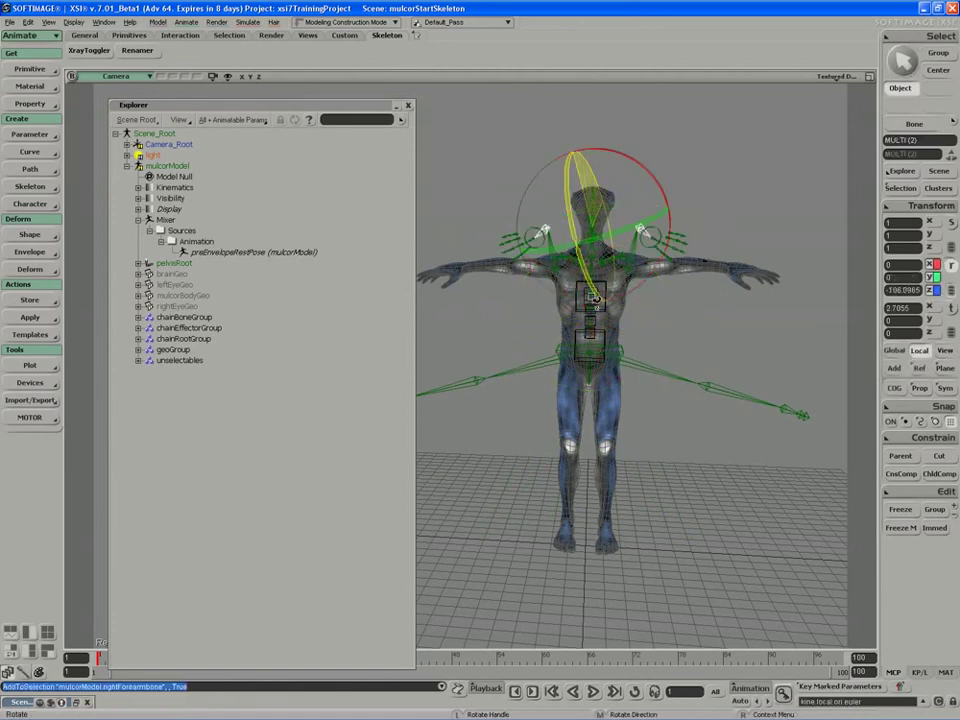
pyautogui.press('space')
pyautogui.click(480, 227)
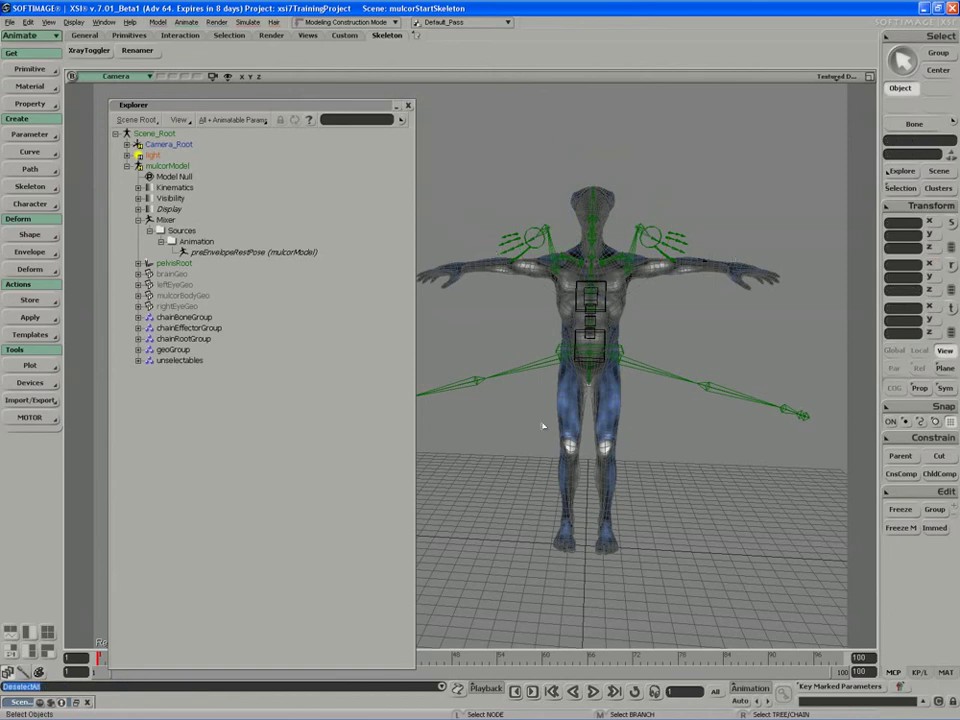
# Apply the preEnvelopeRestPose action to snap the skeleton back to rest pose
pyautogui.click(240, 252)
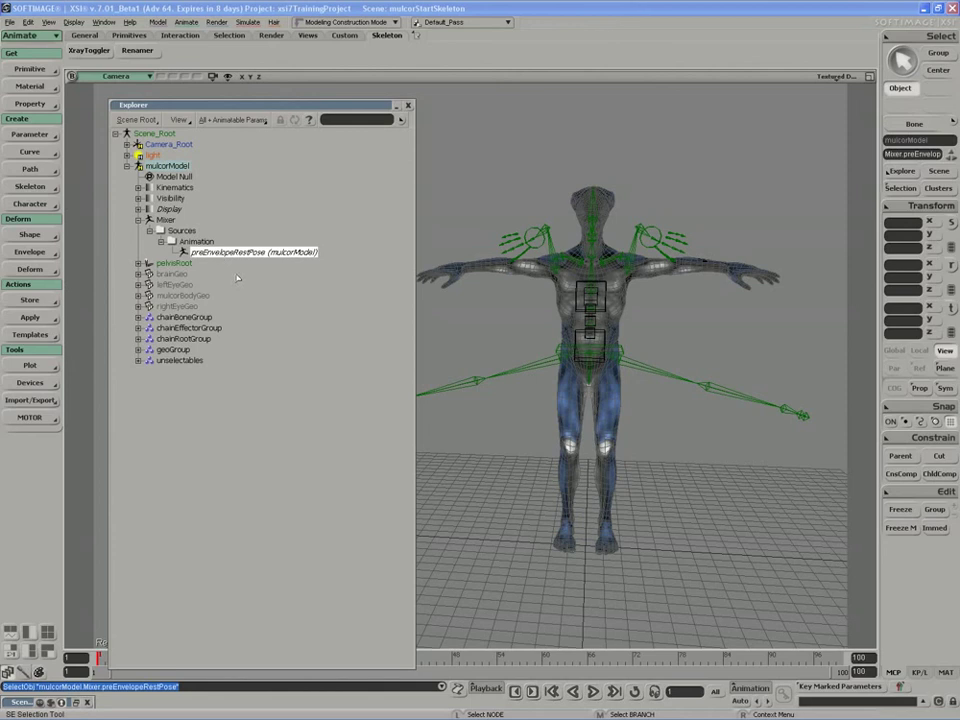
pyautogui.click(30, 317)
pyautogui.click(97, 319)
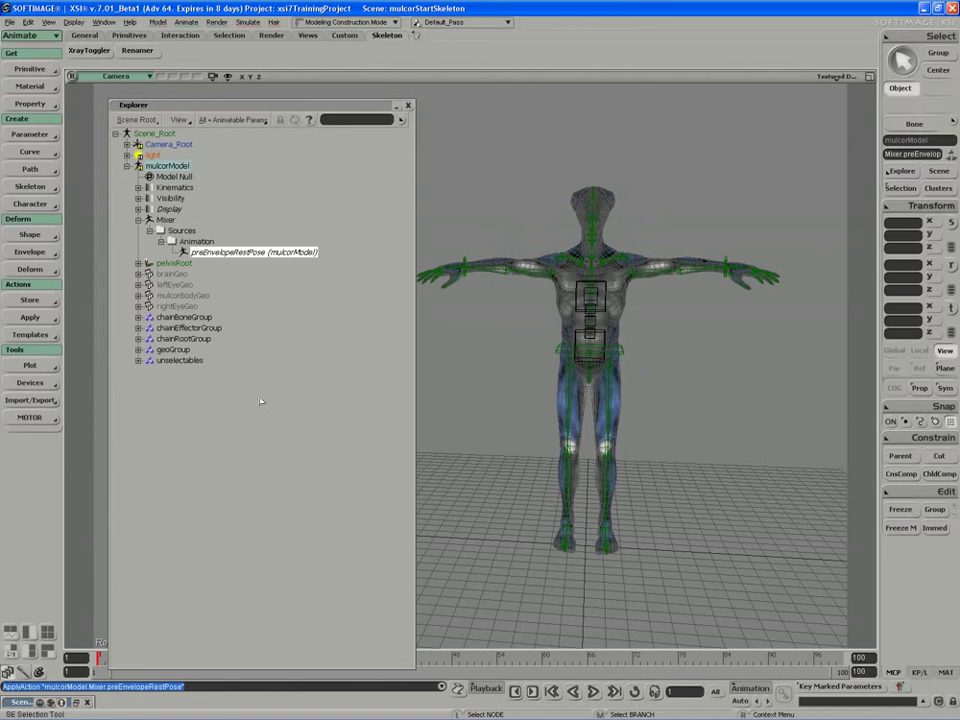
pyautogui.moveTo(253, 112); pyautogui.dragTo(232, 96)
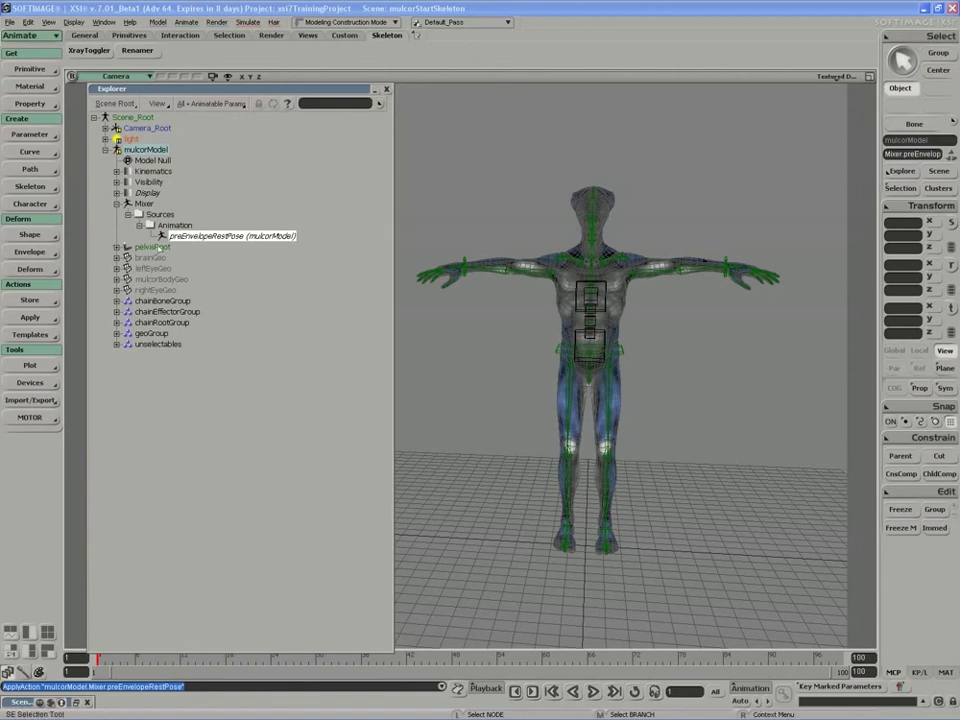
# Review the preEnvelopeRestPose action's stored values, then close the editor
pyautogui.doubleClick(205, 236)
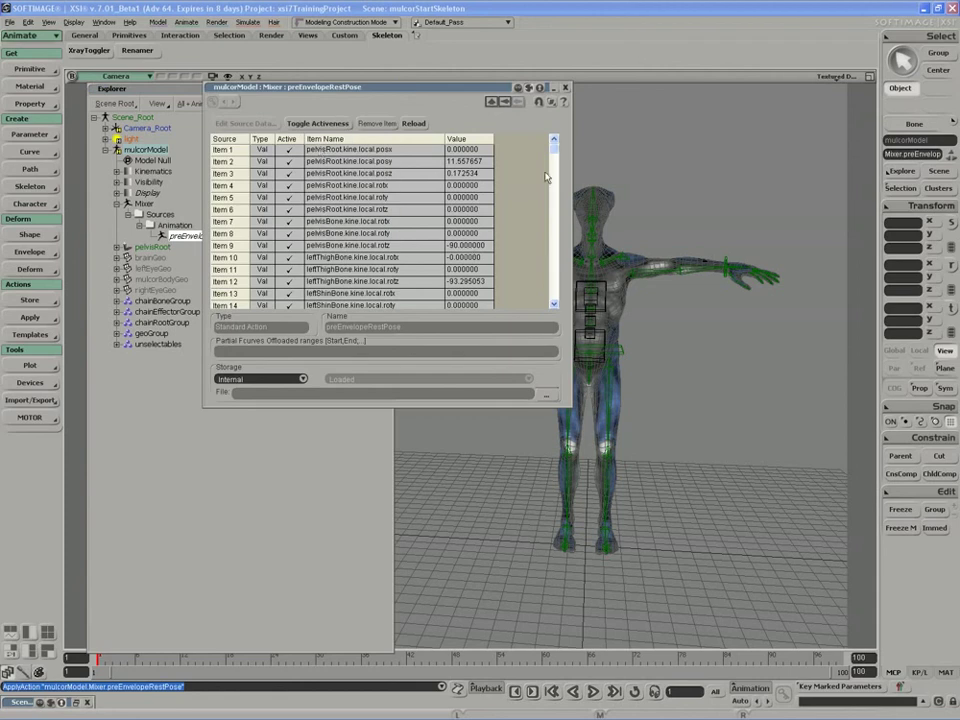
pyautogui.moveTo(554, 147)
pyautogui.mouseDown()
pyautogui.moveTo(554, 183)
pyautogui.moveTo(554, 147)
pyautogui.mouseUp()
pyautogui.click(467, 162)
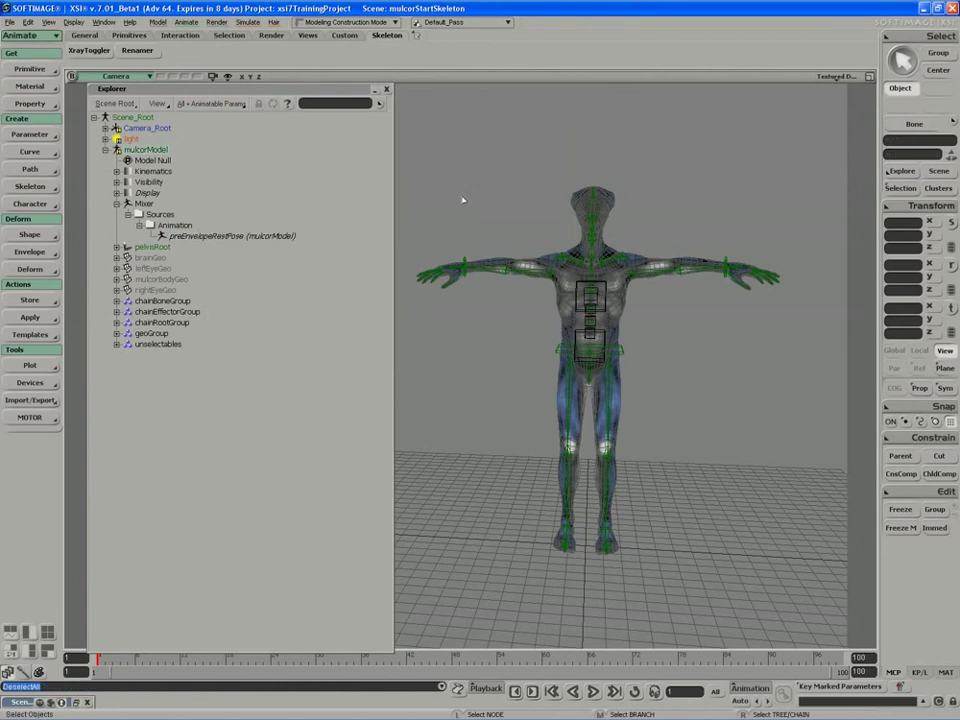
pyautogui.click(293, 285)
pyautogui.moveTo(463, 354); pyautogui.dragTo(476, 347, button='middle')
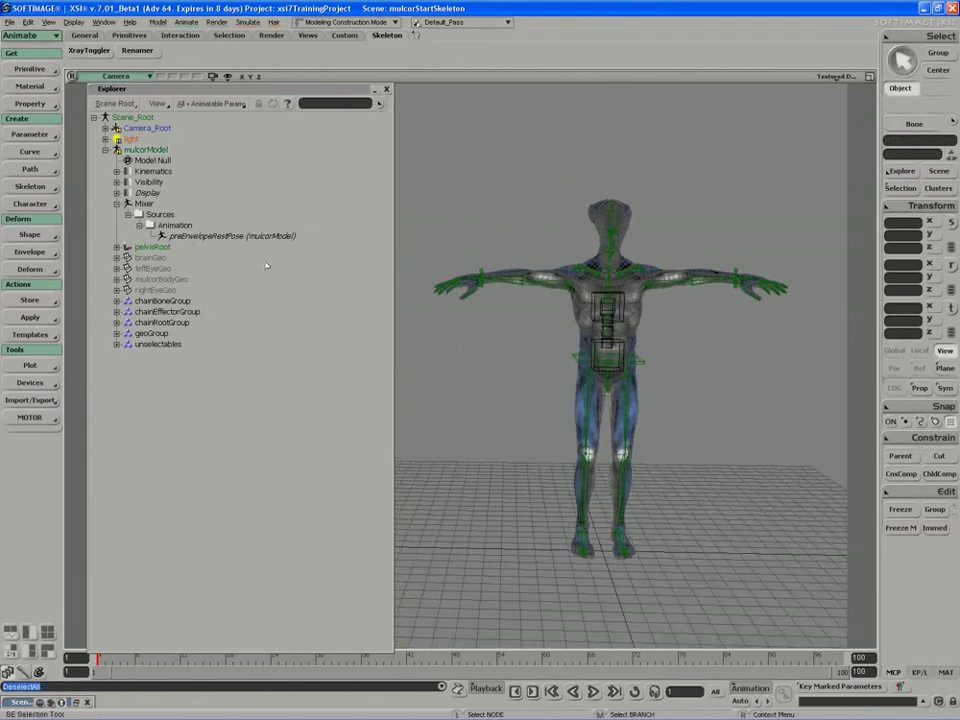
# Collapse the Mixer entry in the scene tree and clear the selection
pyautogui.click(207, 236)
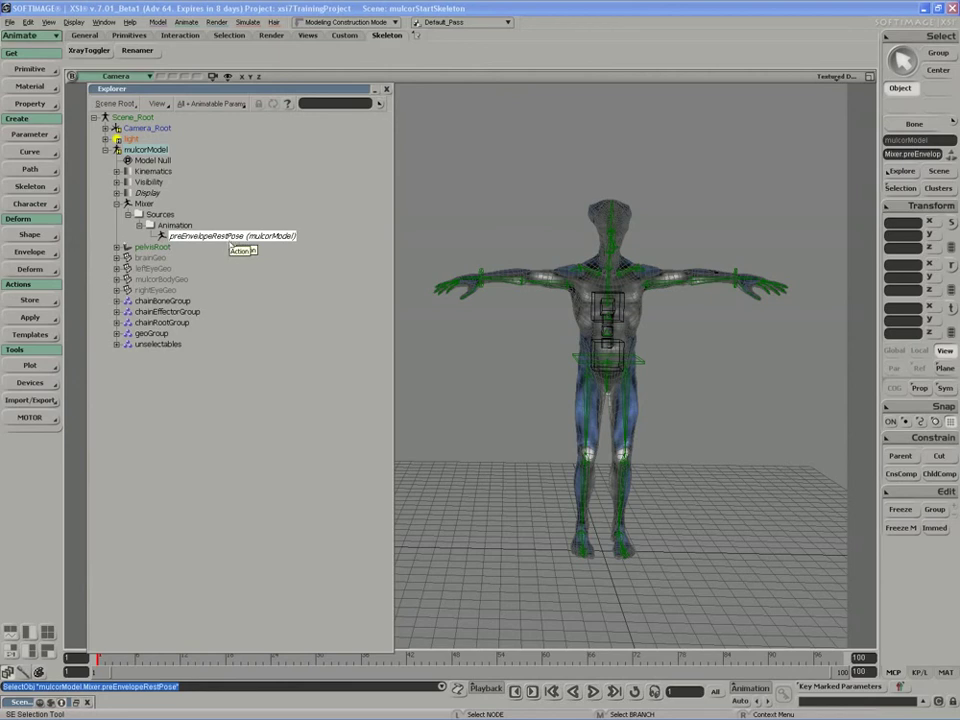
pyautogui.click(116, 204)
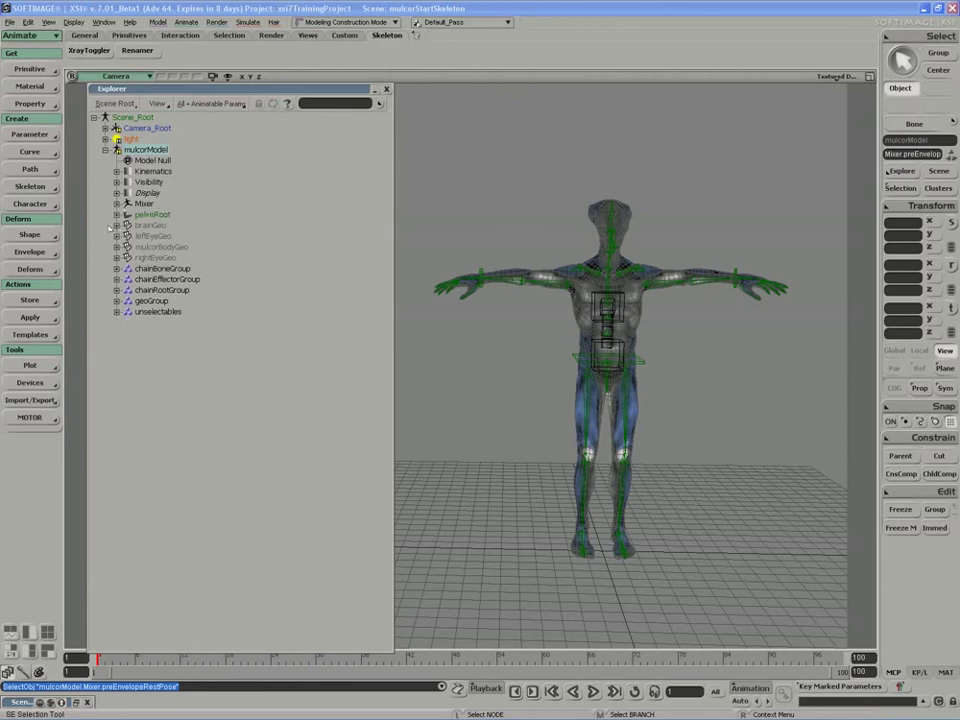
pyautogui.click(452, 379)
pyautogui.press('s')
pyautogui.moveTo(471, 375)
pyautogui.mouseDown(button='right')
pyautogui.moveTo(493, 388)
pyautogui.moveTo(484, 393)
pyautogui.mouseUp(button='right')
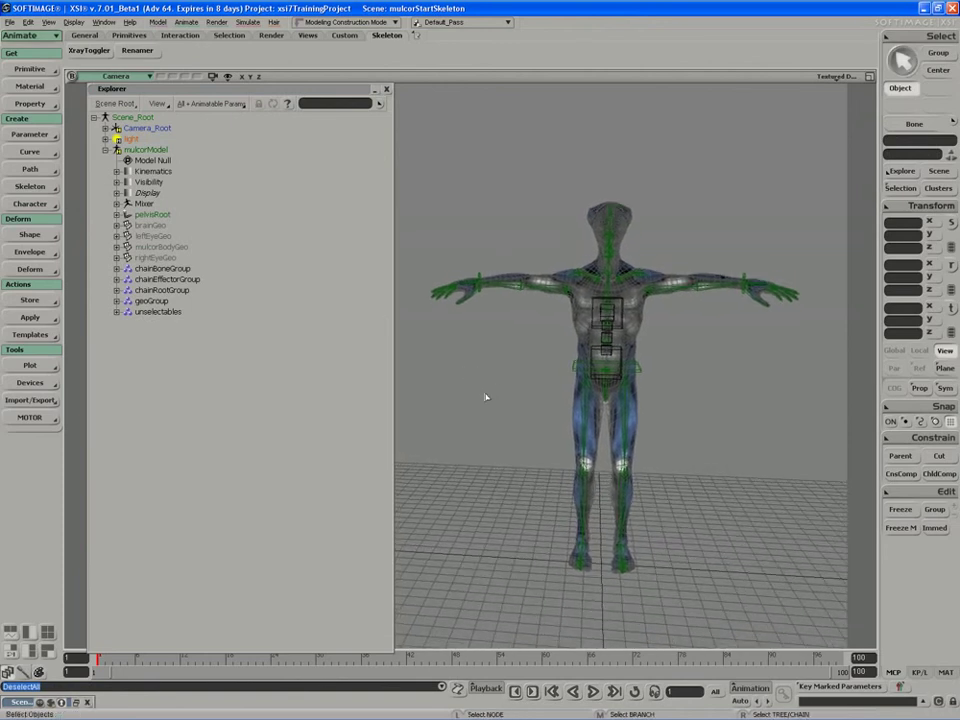